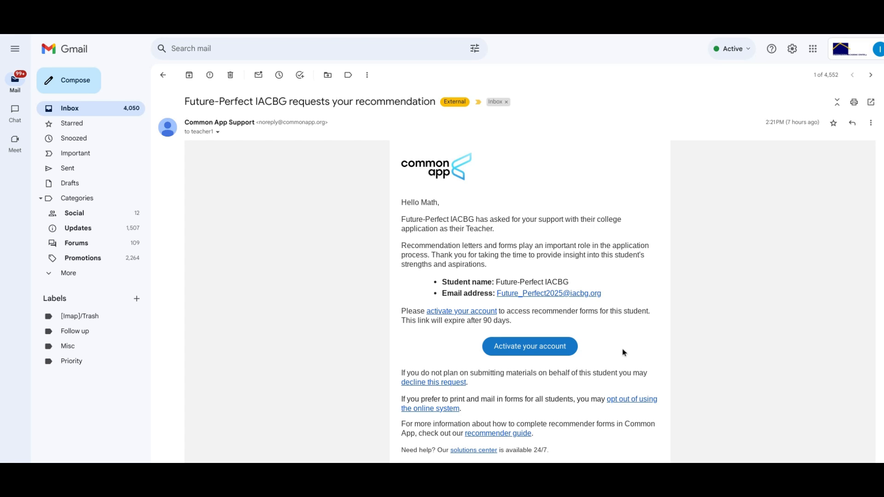
# Activate the recommender account from the request email, setting the account password, accepting the terms and answering No to being based in Europe.
pyautogui.click(542, 349)
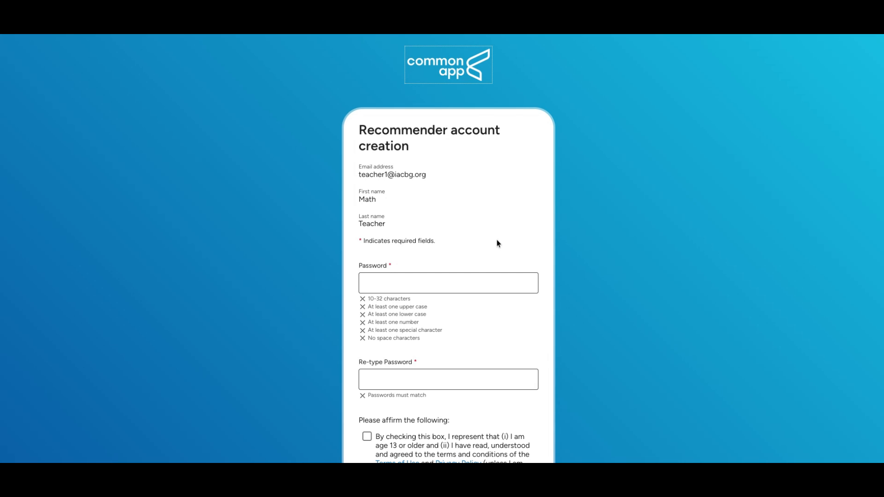
pyautogui.click(428, 285)
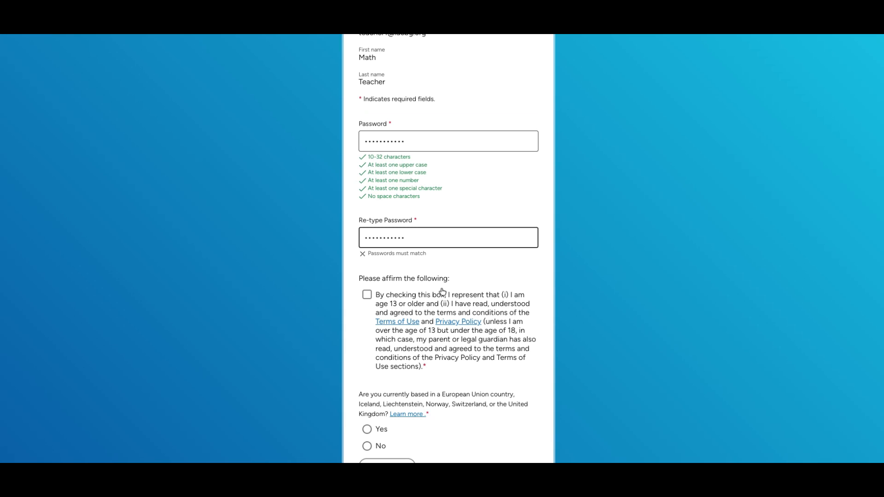
pyautogui.click(367, 295)
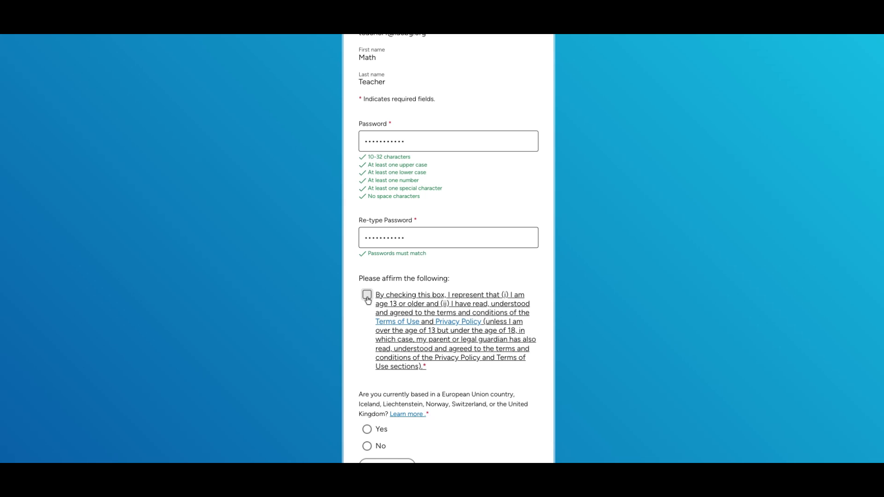
pyautogui.scroll(-3, 401, 364)
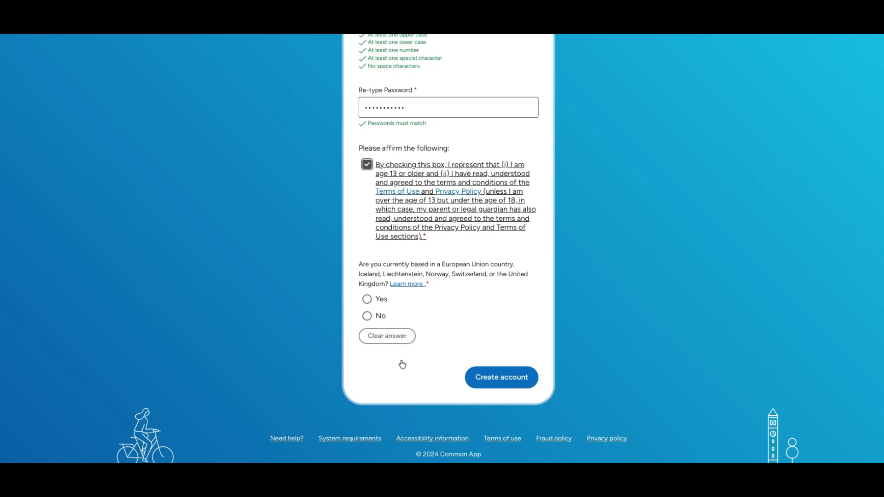
pyautogui.click(368, 316)
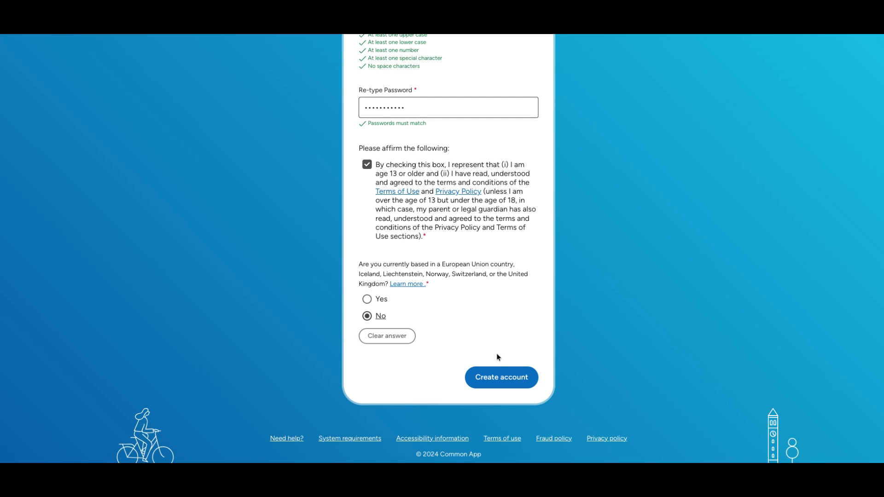
pyautogui.click(498, 383)
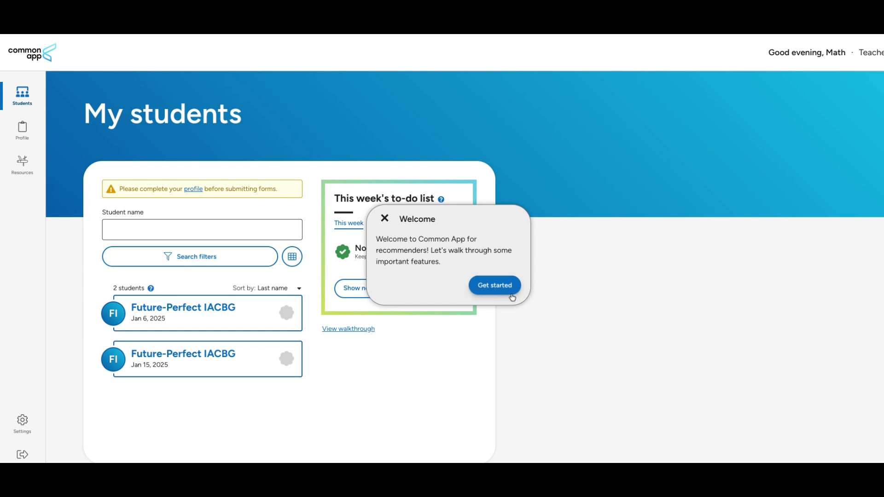
# Go through the welcome walkthrough for recommenders and start the profile from its last tip.
pyautogui.click(495, 285)
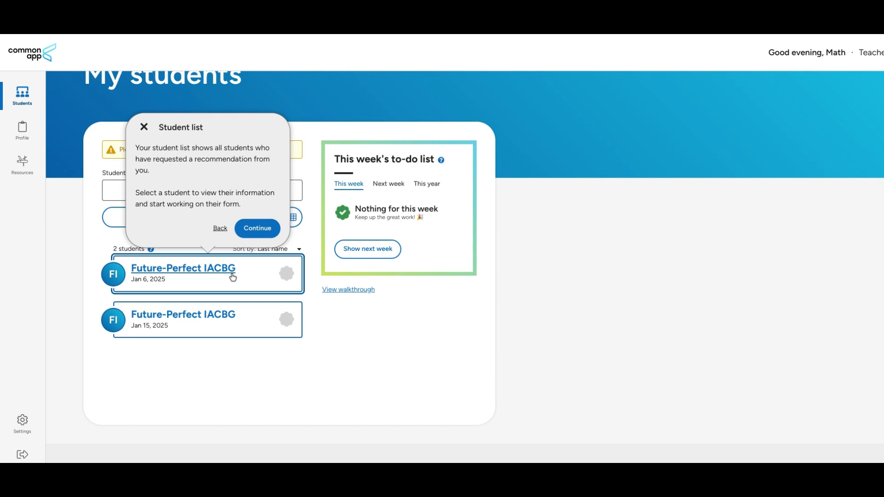
pyautogui.click(258, 229)
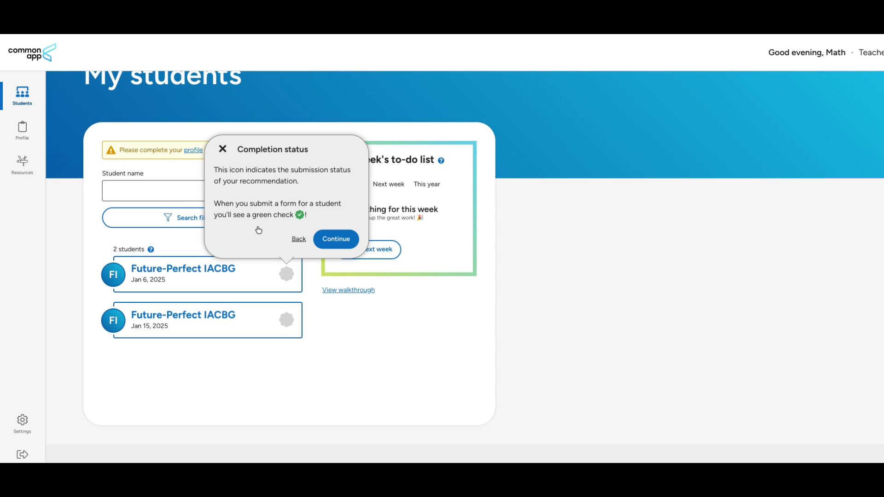
pyautogui.click(336, 238)
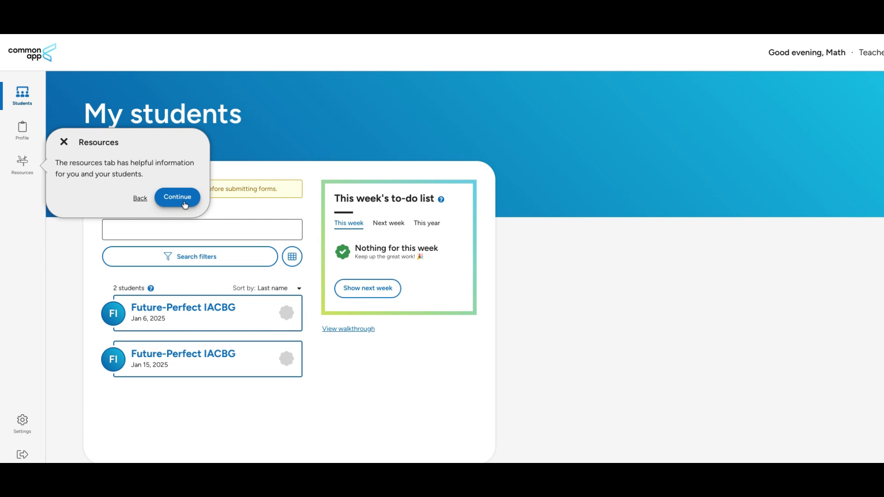
pyautogui.click(178, 198)
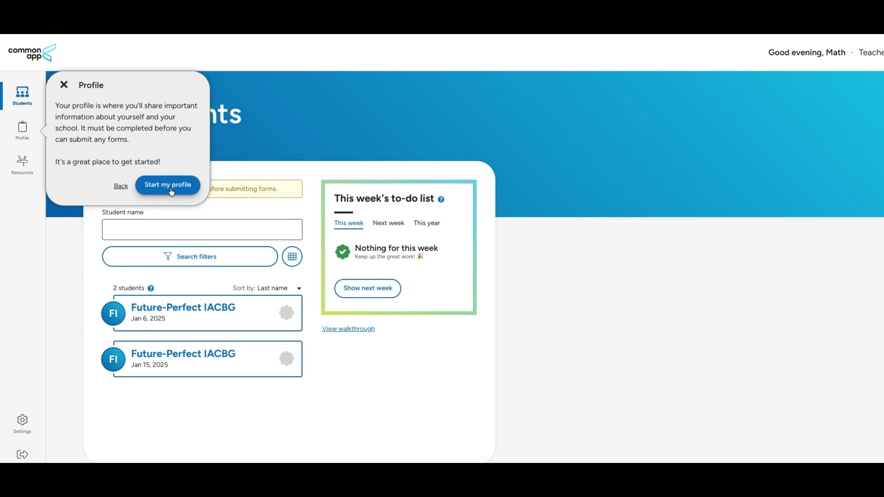
pyautogui.click(168, 185)
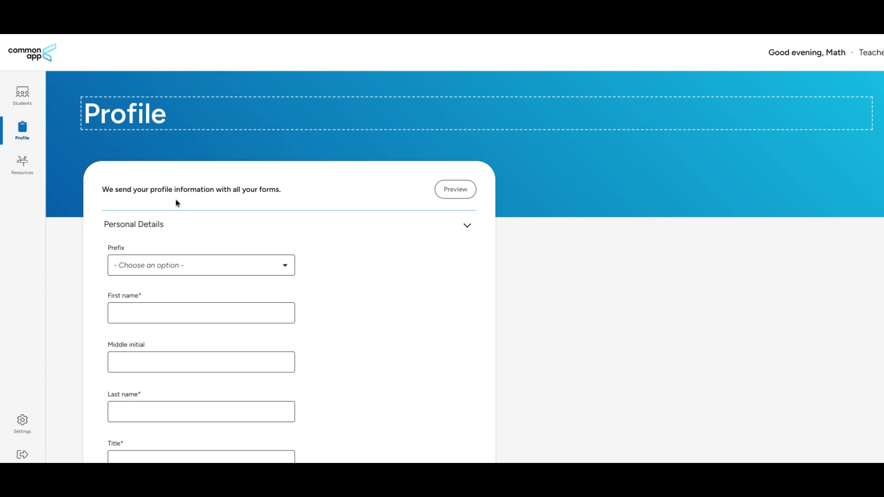
# Complete the profile's Personal Details with the prefix Mr., the teacher's name and the other required information.
pyautogui.scroll(-2, 276, 240)
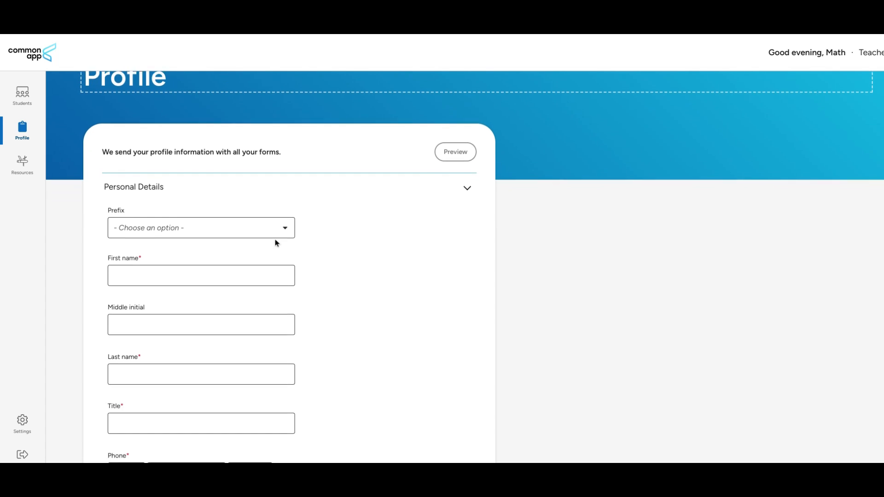
pyautogui.scroll(-1, 275, 239)
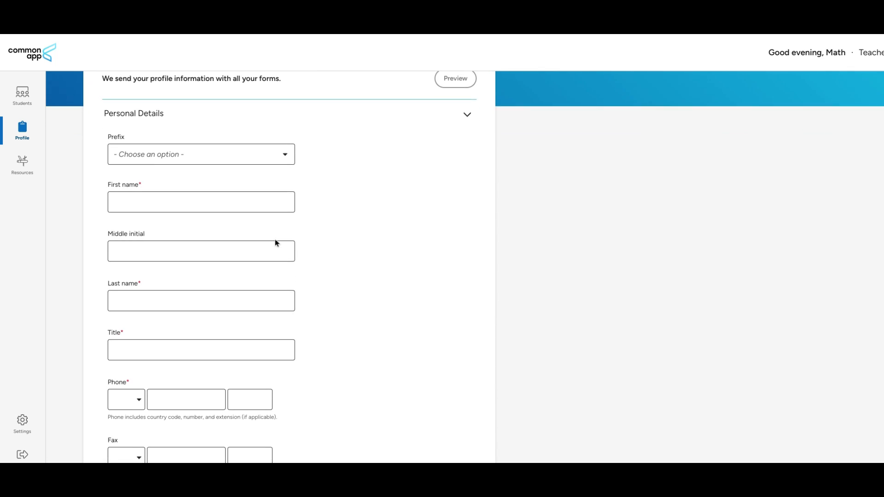
pyautogui.click(285, 157)
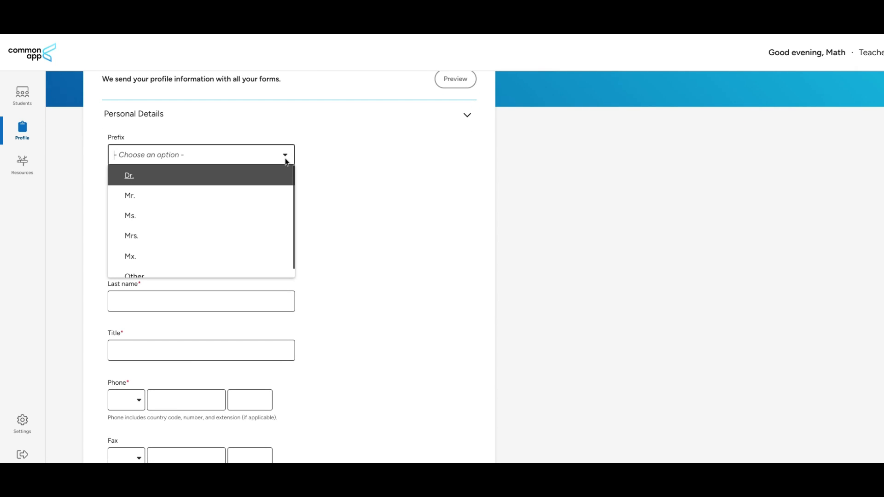
pyautogui.click(254, 198)
pyautogui.click(254, 211)
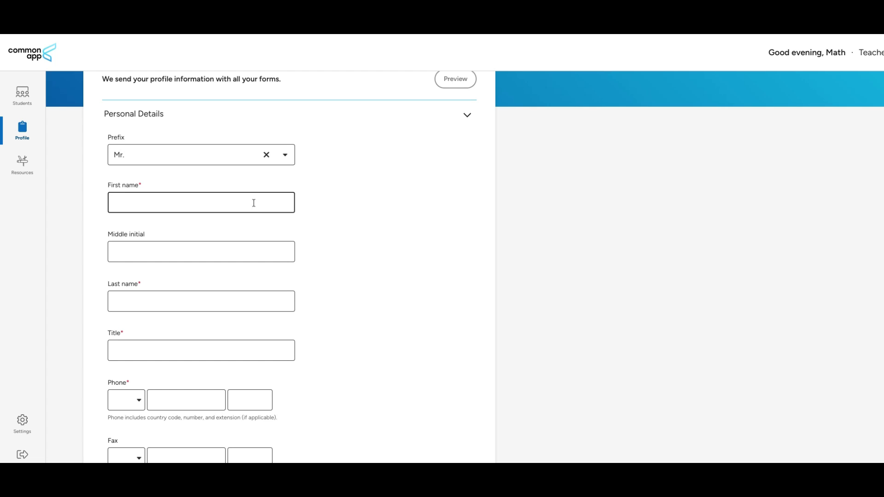
pyautogui.write('Math')
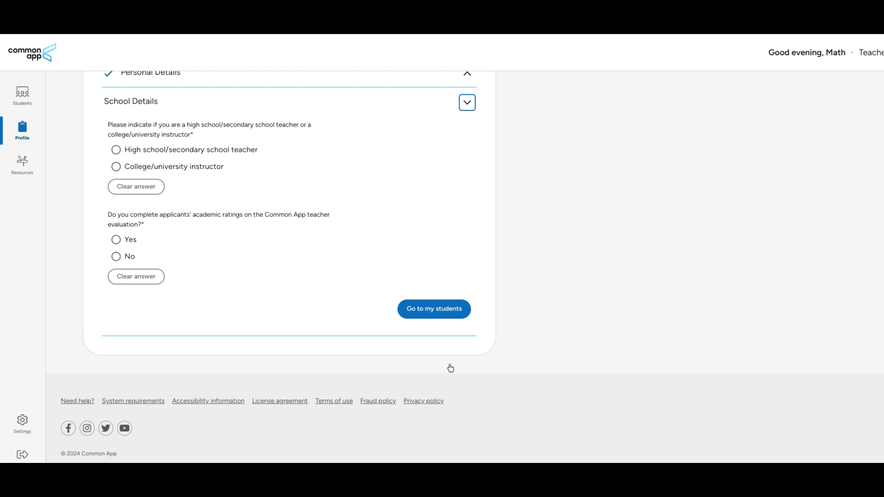
# In School Details, identify the recommender as a High school/secondary school teacher.
pyautogui.scroll(3, 377, 253)
pyautogui.scroll(-2, 378, 252)
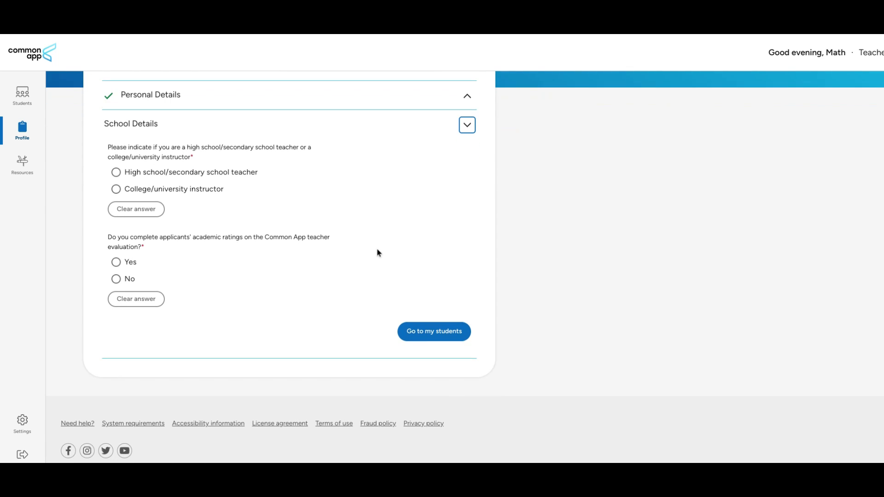
pyautogui.click(123, 173)
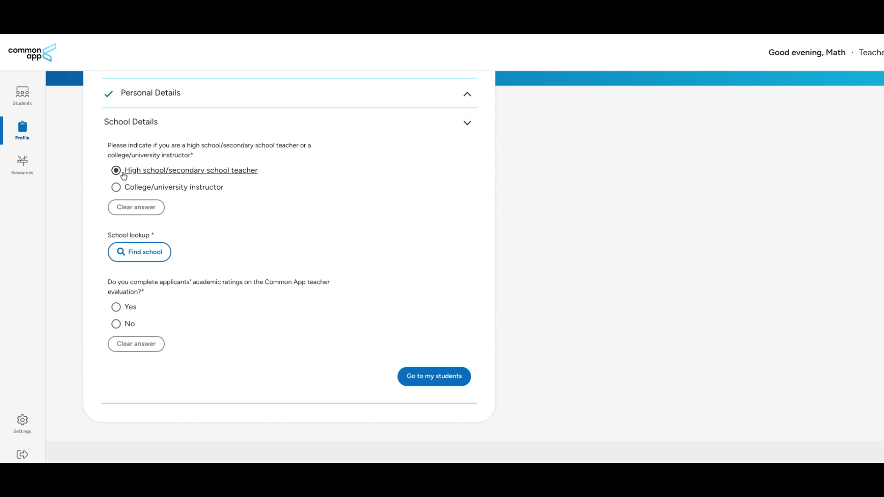
# Search the high school lookup by City for Belgrade and choose "I don't see my high school in this list".
pyautogui.click(159, 259)
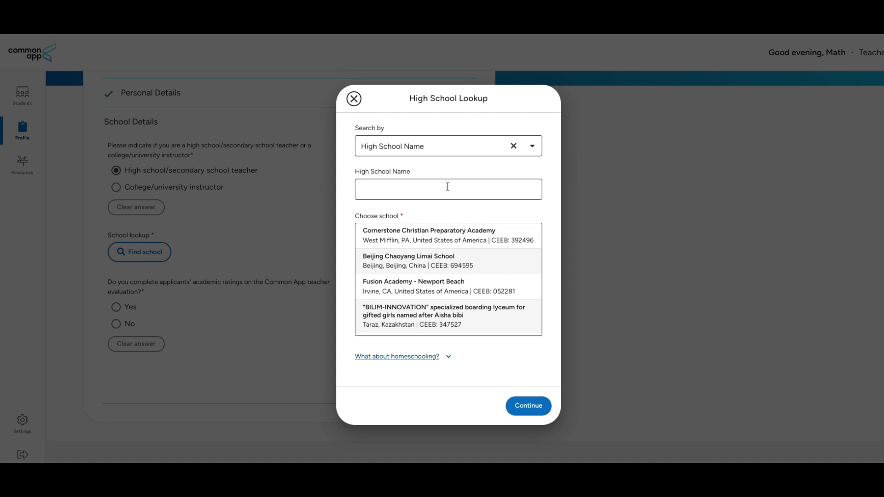
pyautogui.click(533, 149)
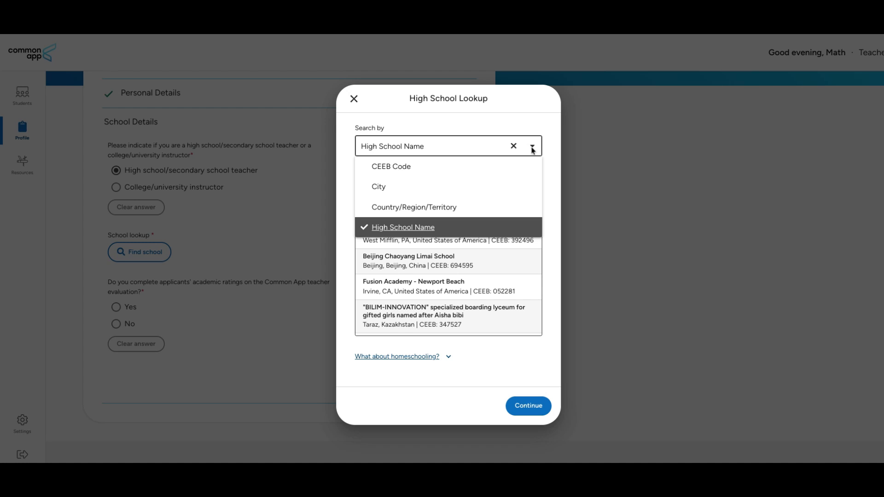
pyautogui.click(468, 190)
pyautogui.click(451, 184)
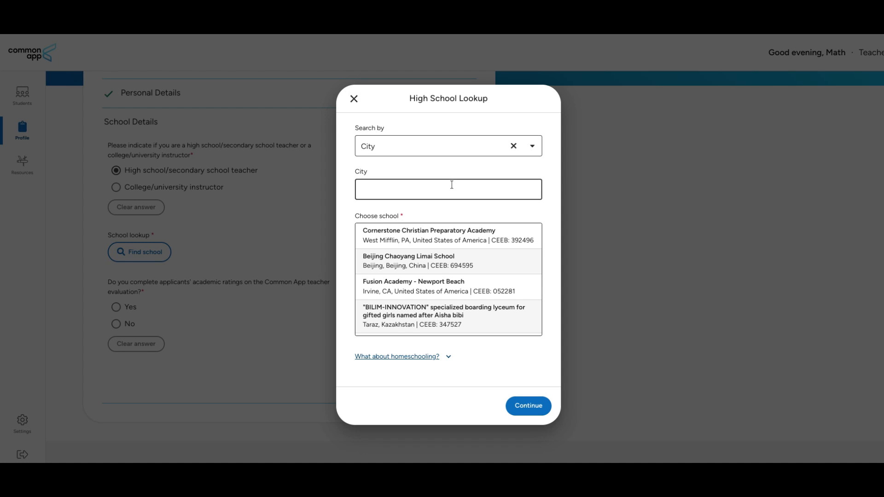
pyautogui.write('Belgrade')
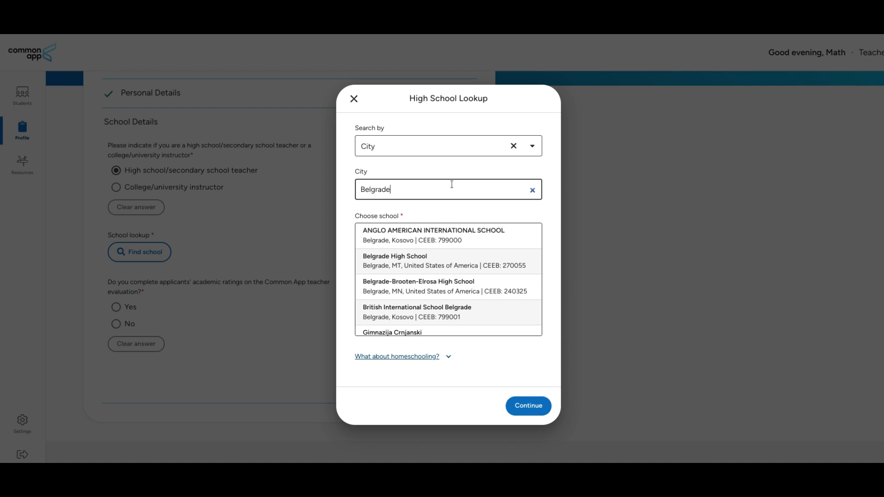
pyautogui.scroll(-3, 465, 261)
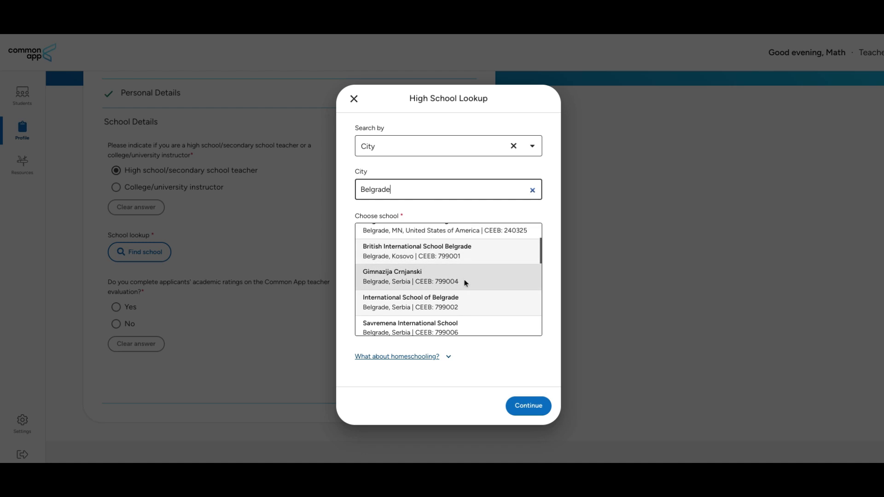
pyautogui.scroll(-2, 465, 283)
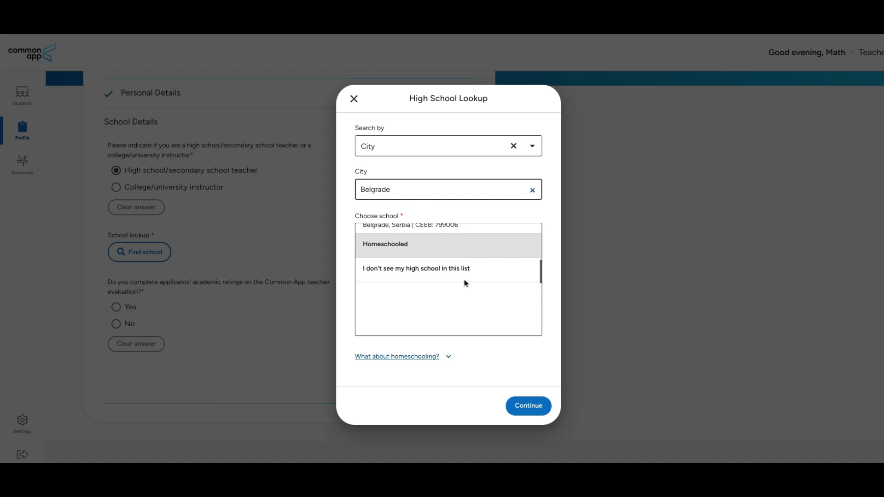
pyautogui.scroll(2, 465, 283)
# Add the school manually as Srednja strucna skola in Serbia, with school type Public and the school's address.
pyautogui.click(431, 139)
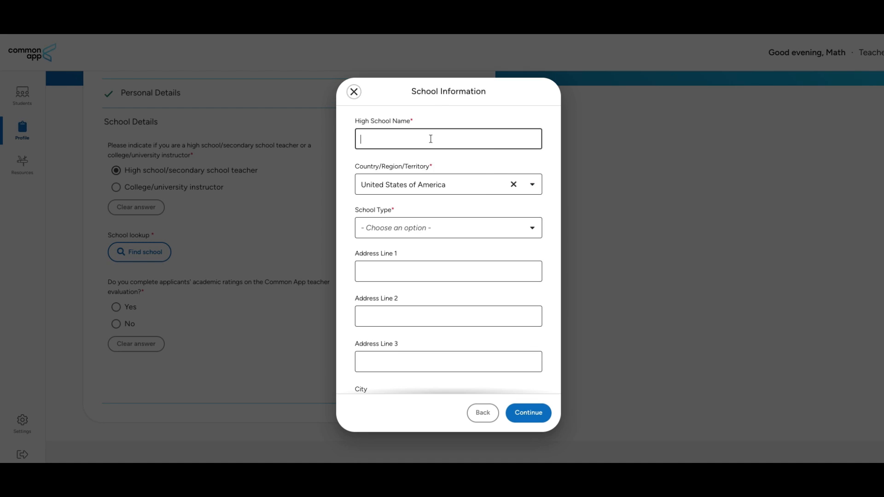
pyautogui.write('Srednja struc')
pyautogui.click(391, 228)
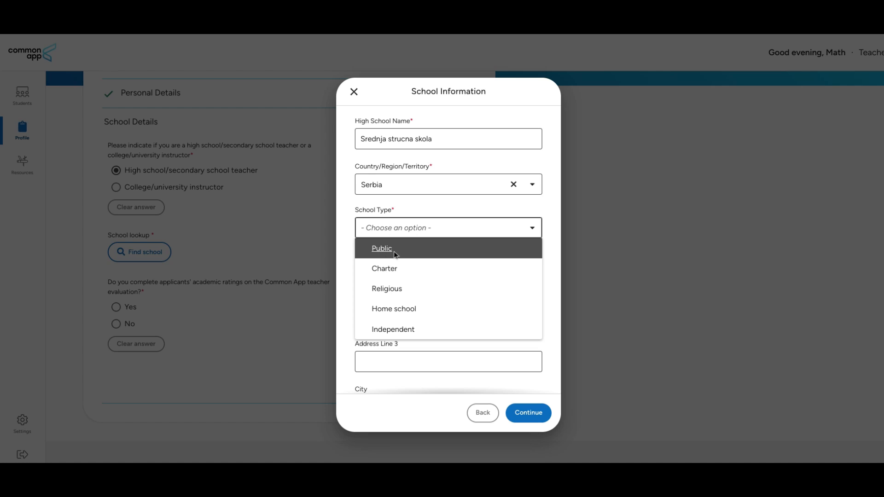
pyautogui.click(394, 252)
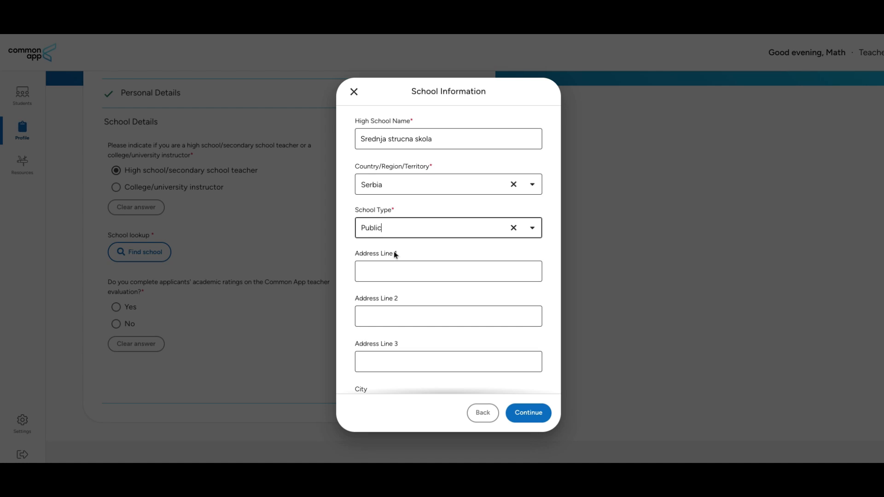
pyautogui.click(392, 270)
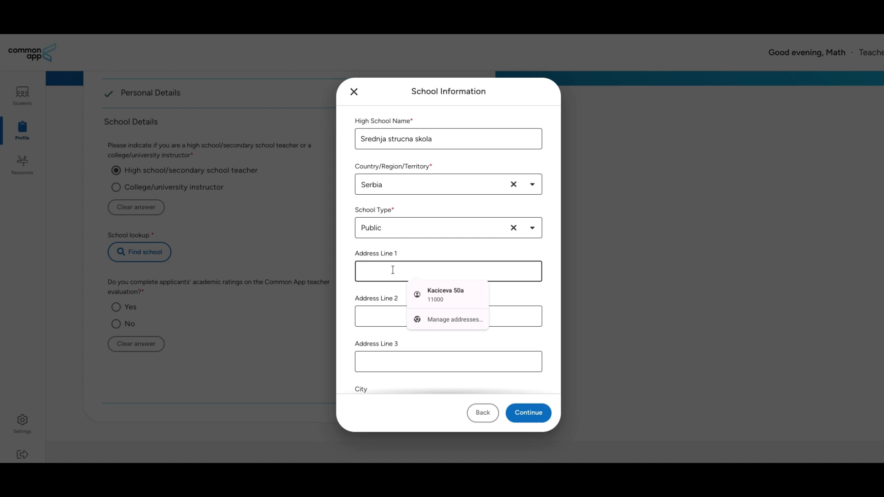
pyautogui.write('Knez')
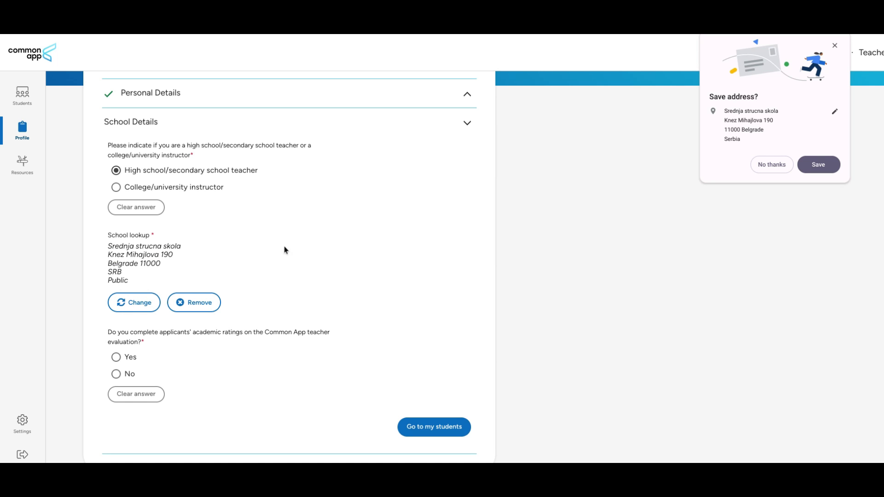
# Answer No to completing applicants' academic ratings and continue from the profile to the students.
pyautogui.scroll(-3, 278, 255)
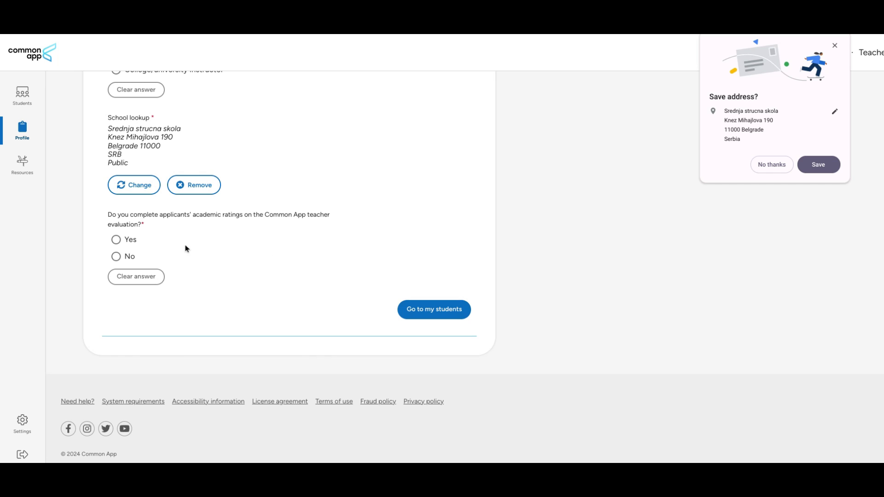
pyautogui.click(117, 240)
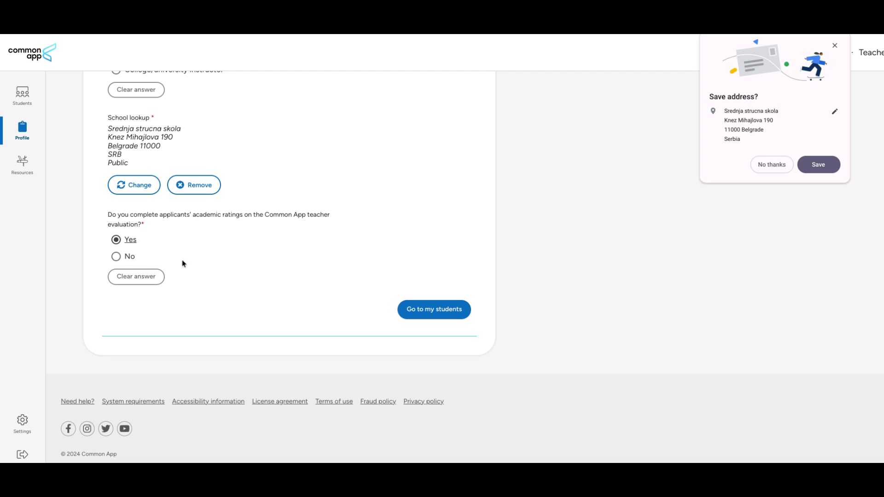
pyautogui.click(127, 258)
pyautogui.click(426, 310)
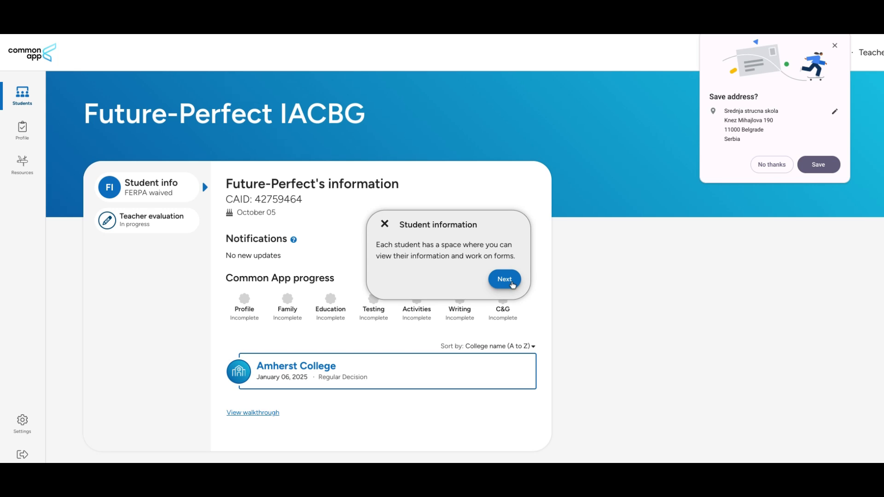
# Move past the student information walkthrough, open the student's Teacher evaluation and set the subject area to Math.
pyautogui.click(505, 279)
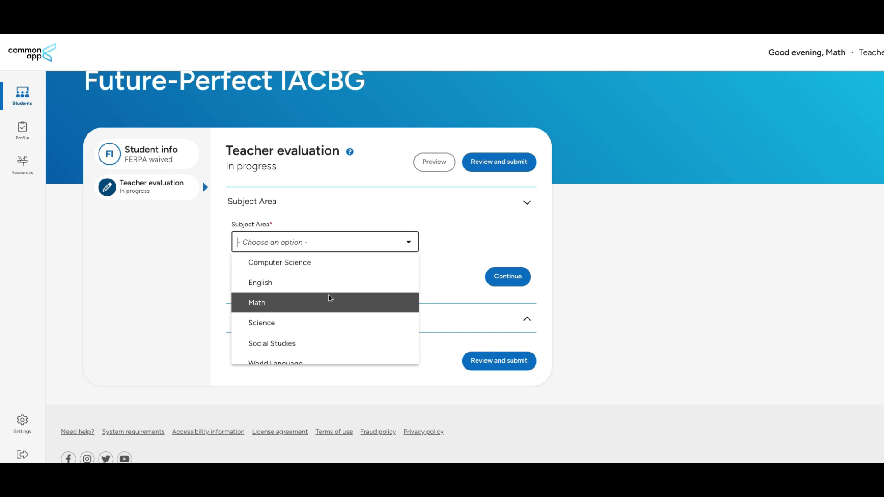
pyautogui.scroll(-1, 329, 307)
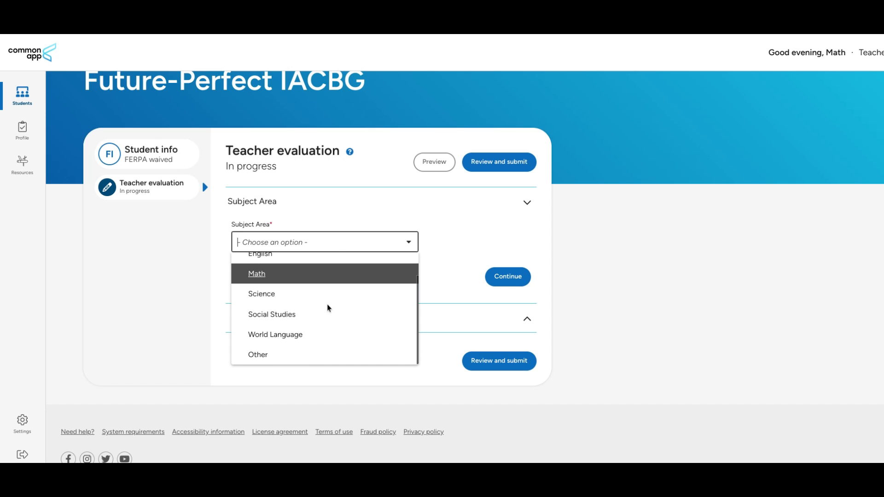
pyautogui.click(323, 278)
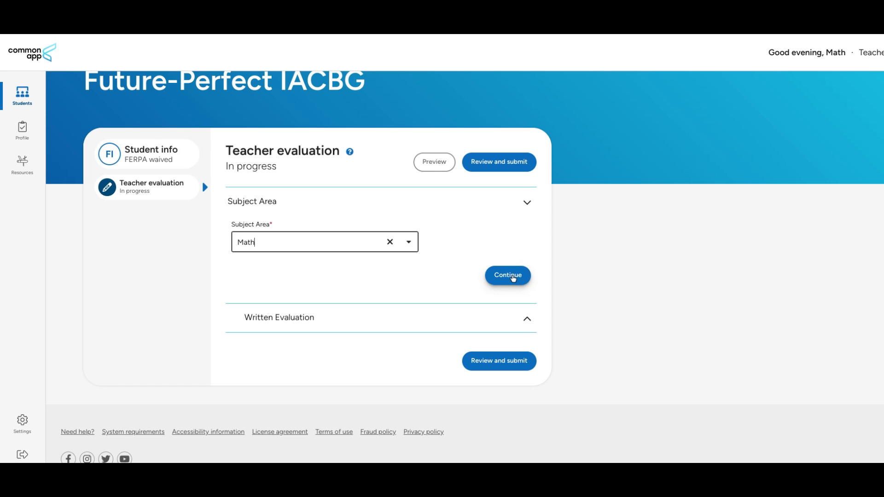
# Continue to the Written Evaluation and answer how long the student has been known with "I have known this student for four years...".
pyautogui.click(509, 275)
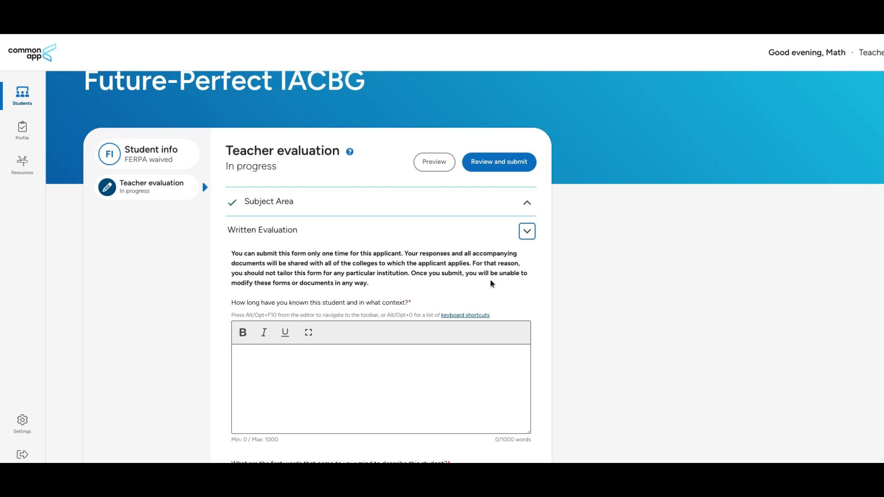
pyautogui.scroll(-1, 515, 283)
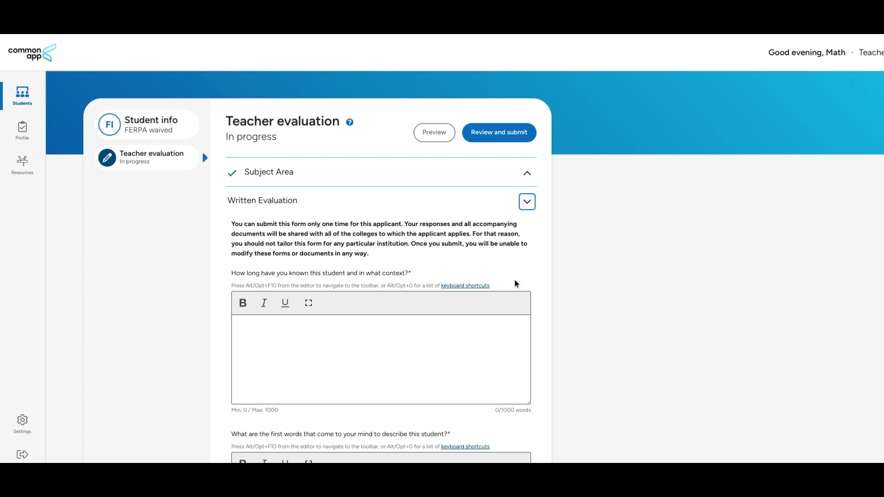
pyautogui.click(388, 361)
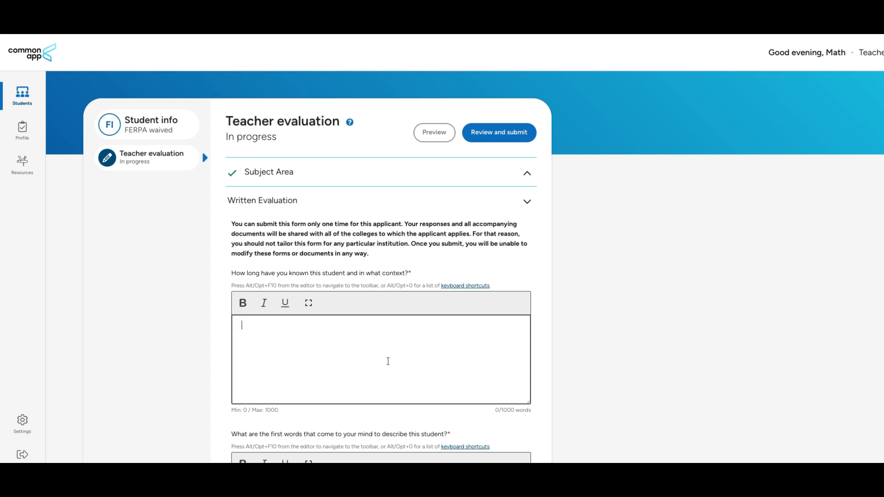
pyautogui.write('I hav')
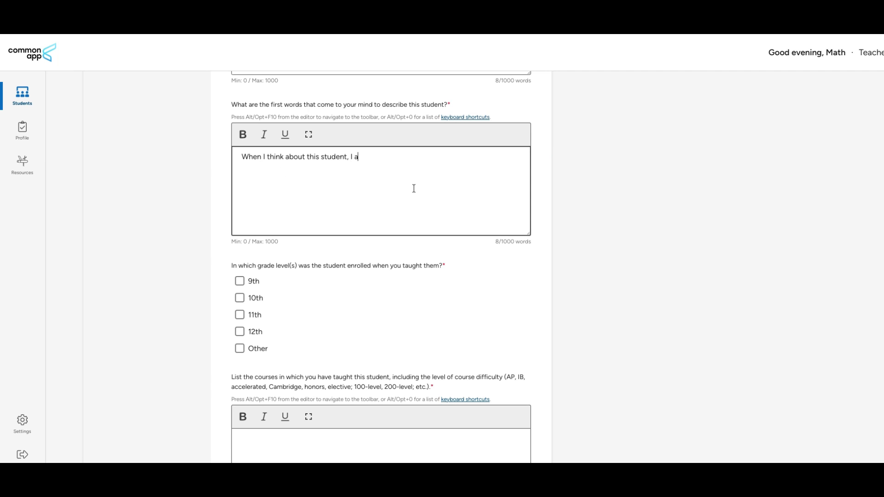
# Answer the first-words question about the student with "When I think about this student, I always remember...".
pyautogui.write('lwas')
pyautogui.press('BackSpace')
pyautogui.press('BackSpace')
pyautogui.write('ays remember...')
# Select 9th, 10th, 11th and 12th as the grade levels in which the student was taught.
pyautogui.click(242, 281)
pyautogui.click(240, 299)
pyautogui.click(241, 316)
pyautogui.click(240, 332)
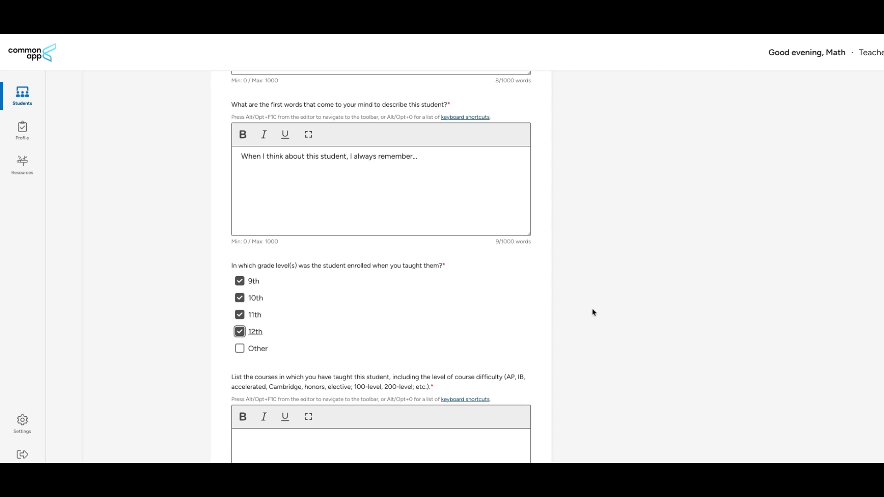
# List the courses taught to the student as "Math courses, Algebra, Advanced Math, competition level".
pyautogui.scroll(-1, 593, 312)
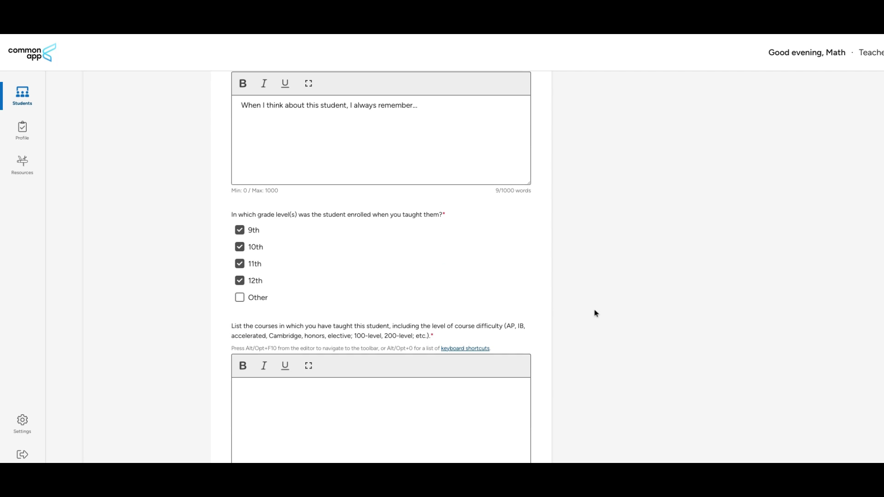
pyautogui.scroll(-3, 594, 313)
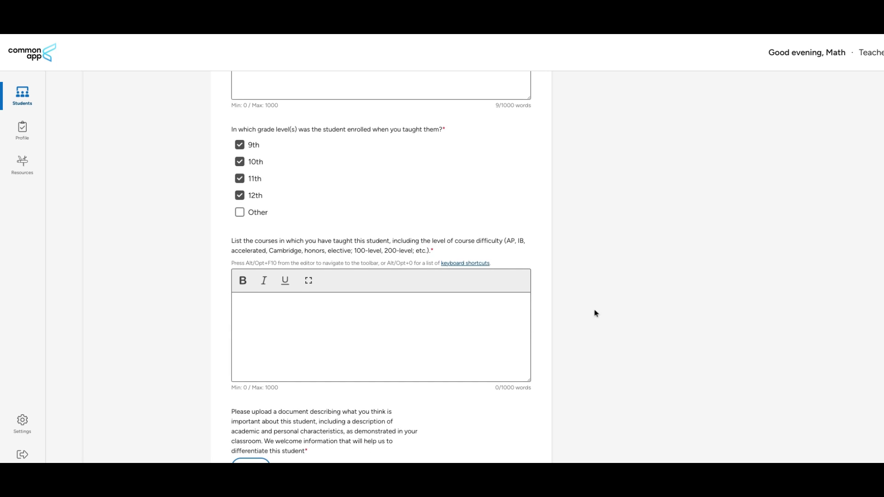
pyautogui.click(462, 237)
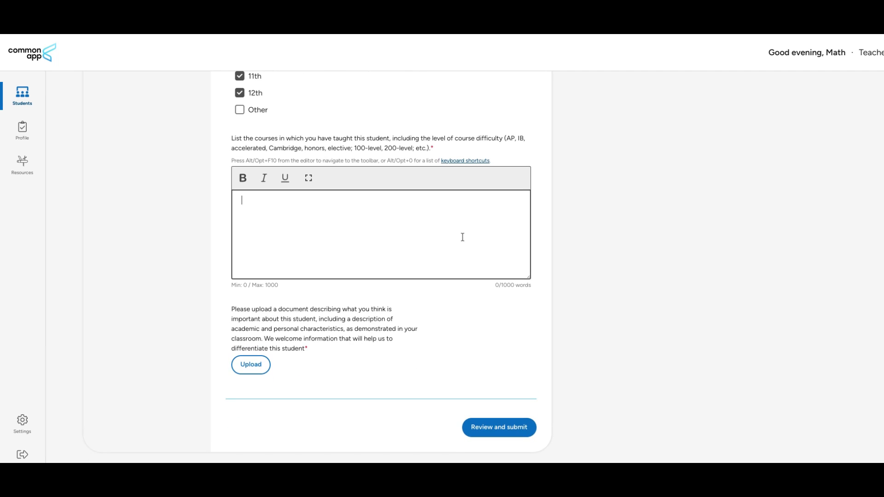
pyautogui.write('Math courses, Algebra, Advan')
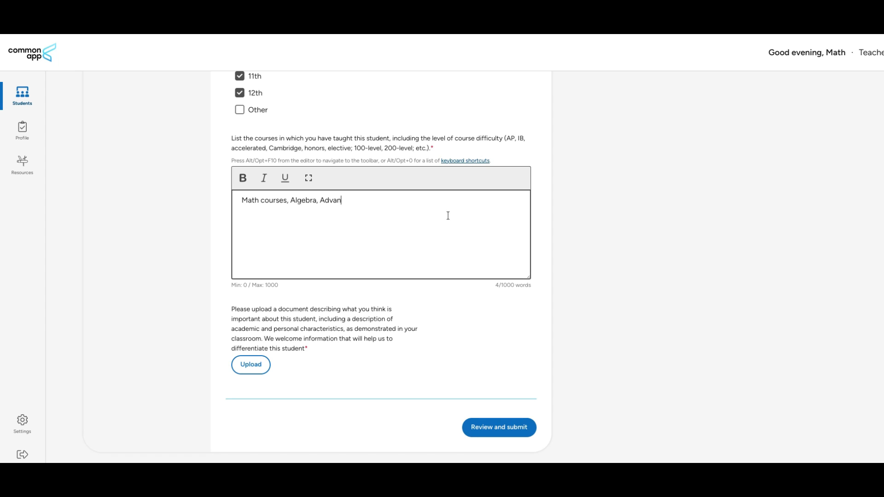
pyautogui.write('ced Math')
pyautogui.write(', competition level')
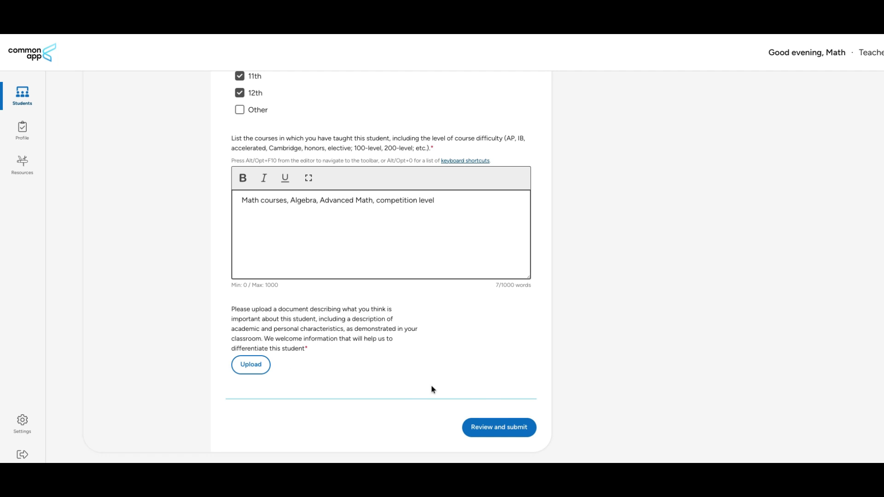
# Try to review and submit the evaluation, and return to look over the Written Evaluation answers and the document upload request.
pyautogui.click(503, 431)
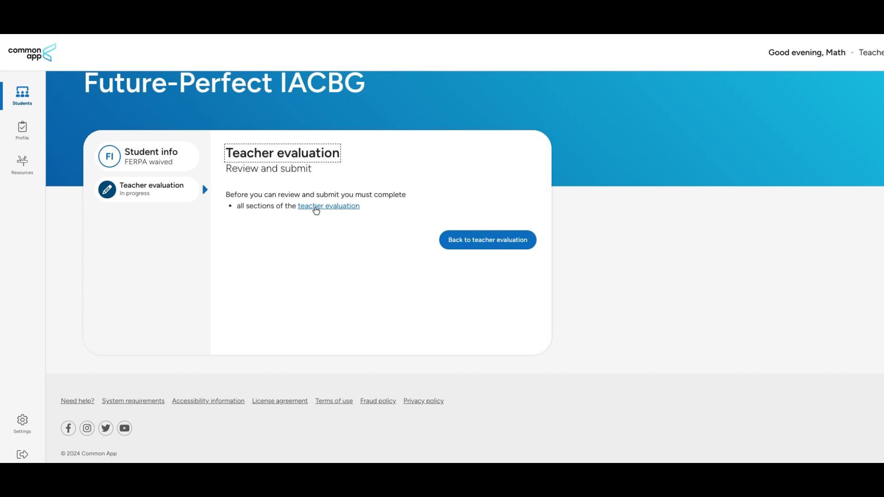
pyautogui.click(491, 246)
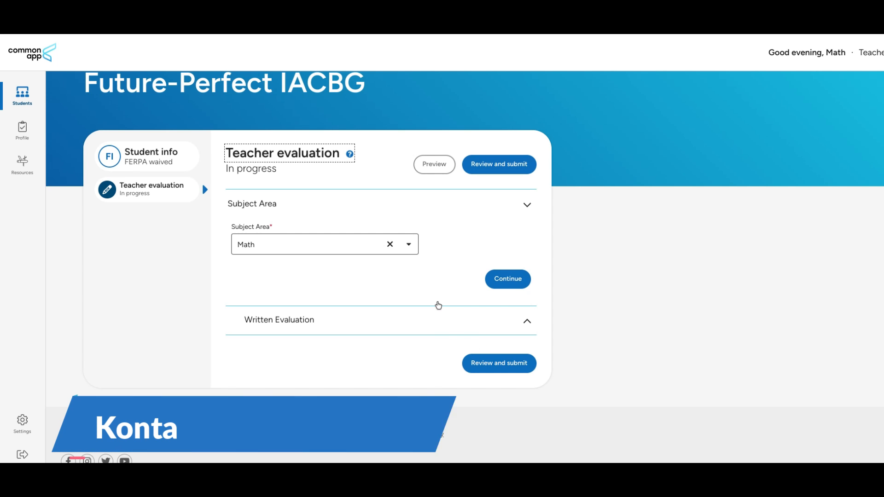
pyautogui.click(499, 281)
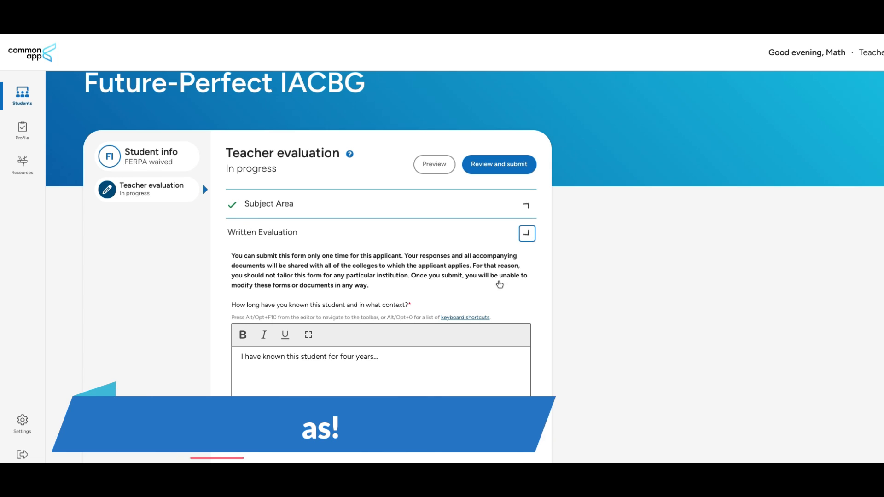
pyautogui.scroll(-1, 451, 364)
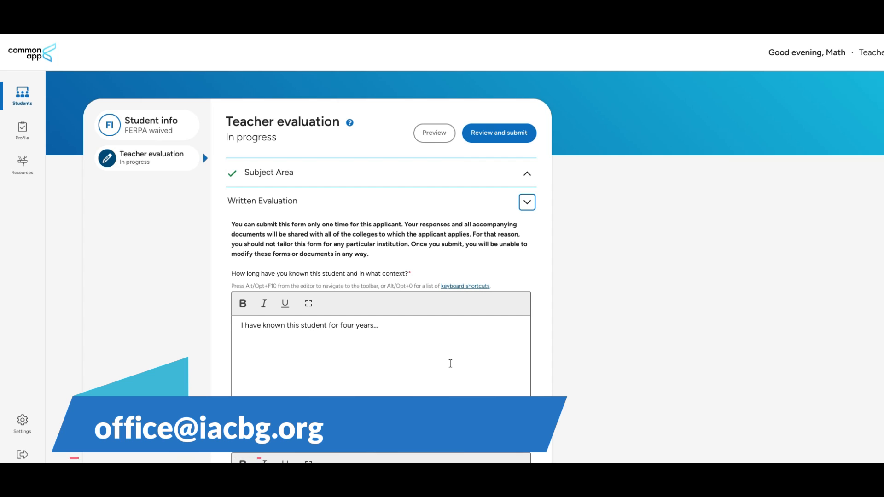
pyautogui.scroll(-7, 450, 364)
pyautogui.scroll(-6, 450, 364)
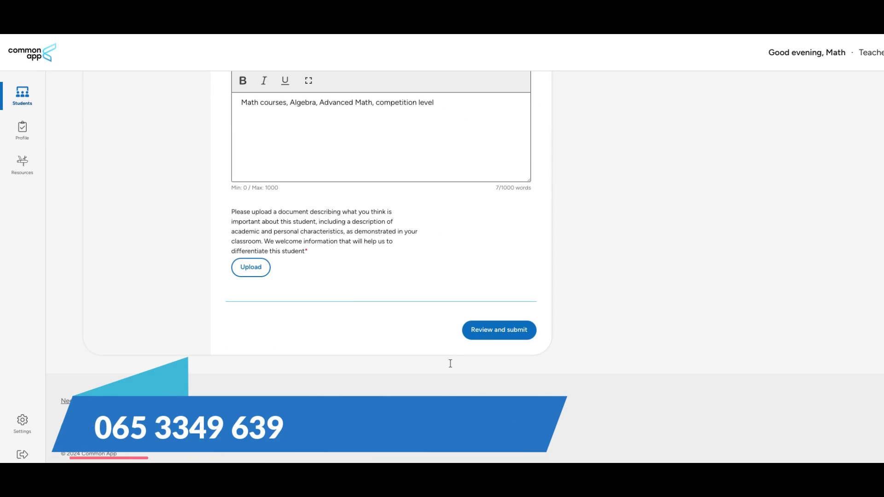
pyautogui.scroll(9, 450, 363)
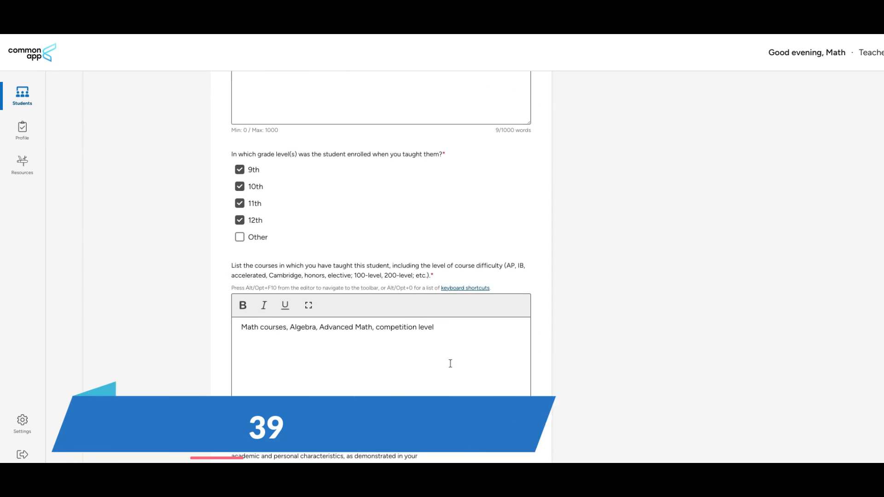